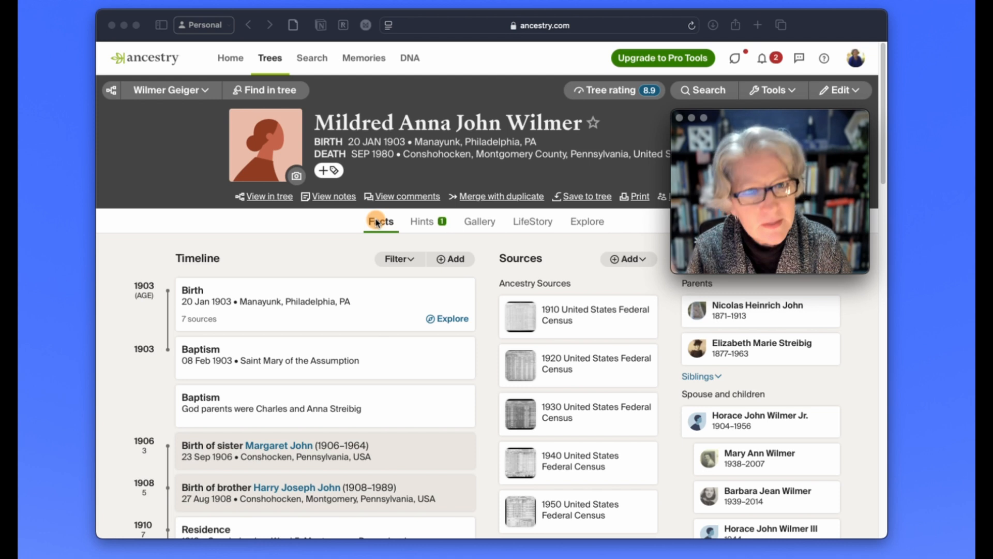
Copy the entire Timeline column from the person's Ancestry facts page, down to the burial entry
click(163, 238)
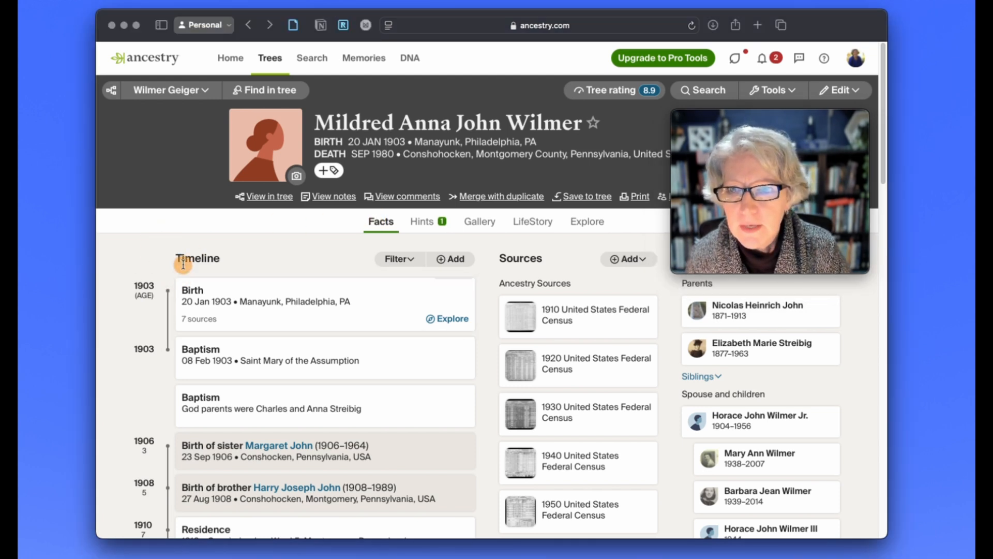
drag(183, 262, 219, 430)
right_click(275, 202)
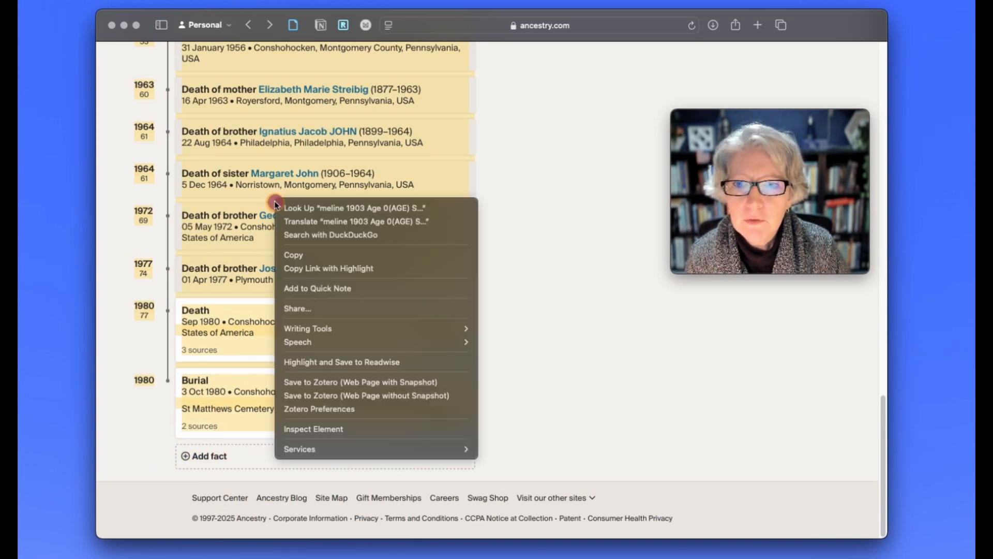
click(286, 256)
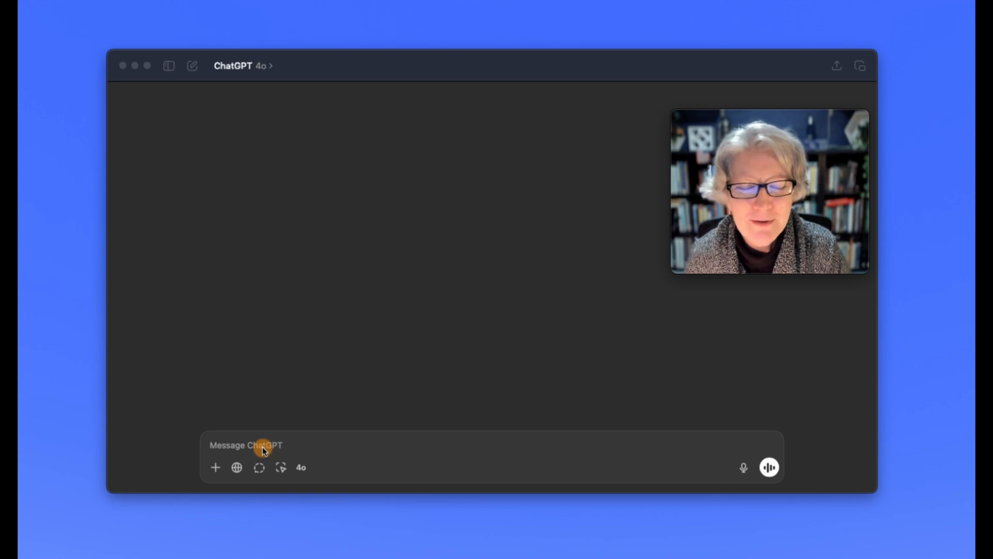
In ChatGPT, write a prompt to organize the person's facts into a family-history timeline by life period, without adding or removing facts
click(234, 444)
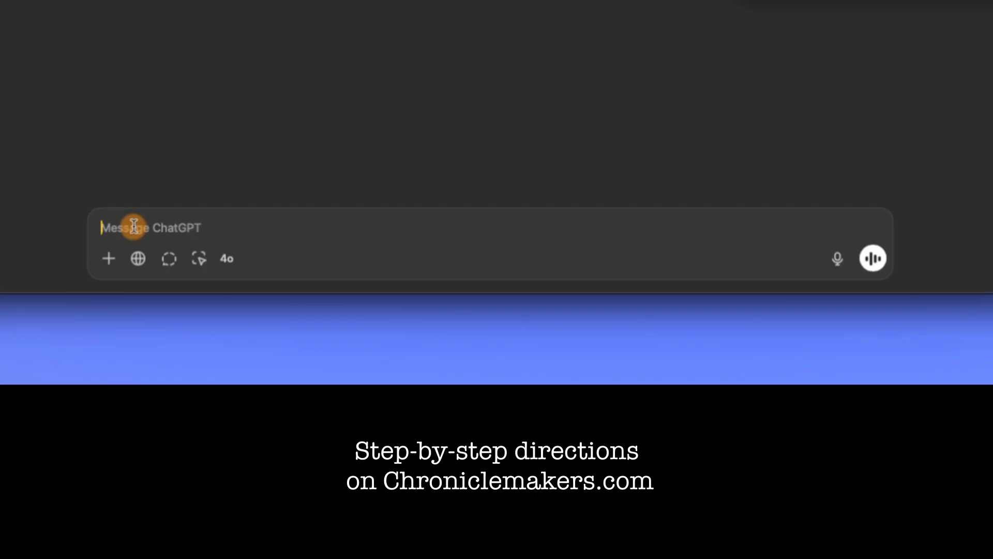
text(Please organize these facts I am )
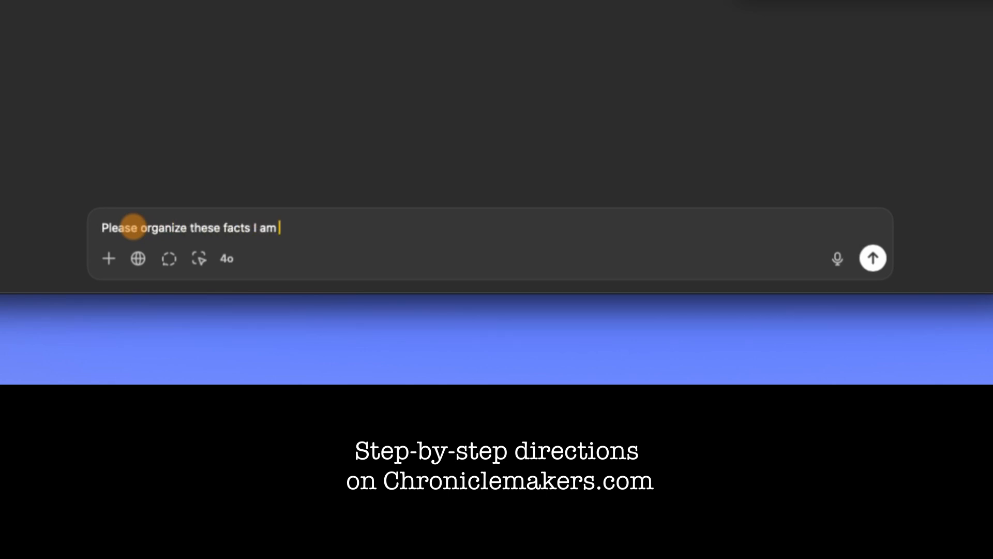
text(giving you for Mildred Wilmer into a timeline for me to write a family history for her.)
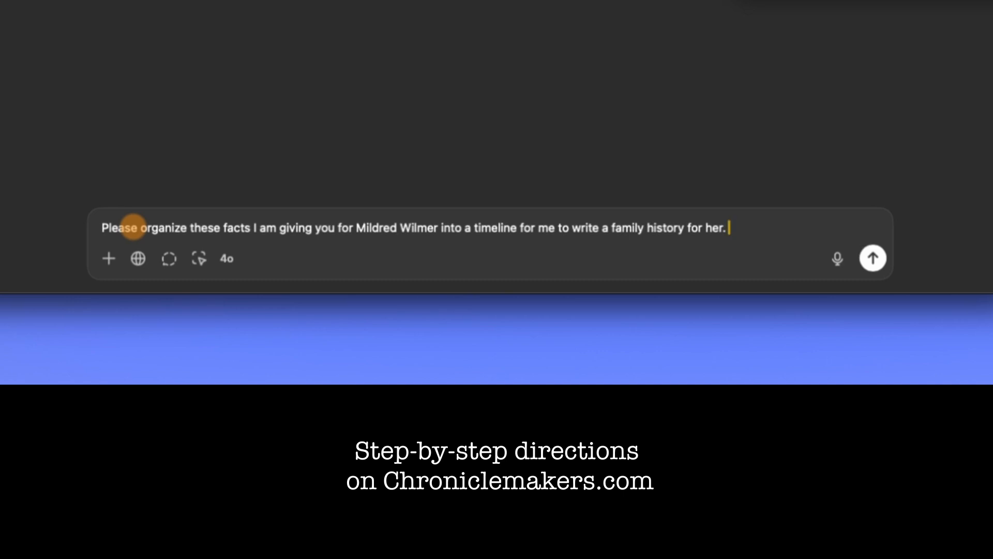
text( Do not add or take away any of the facts.)
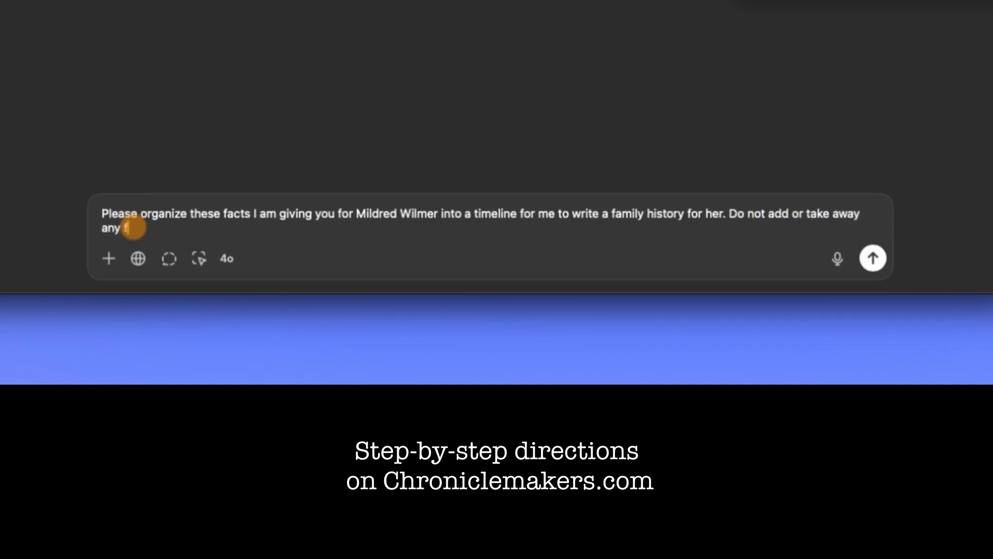
text( Organize it by )
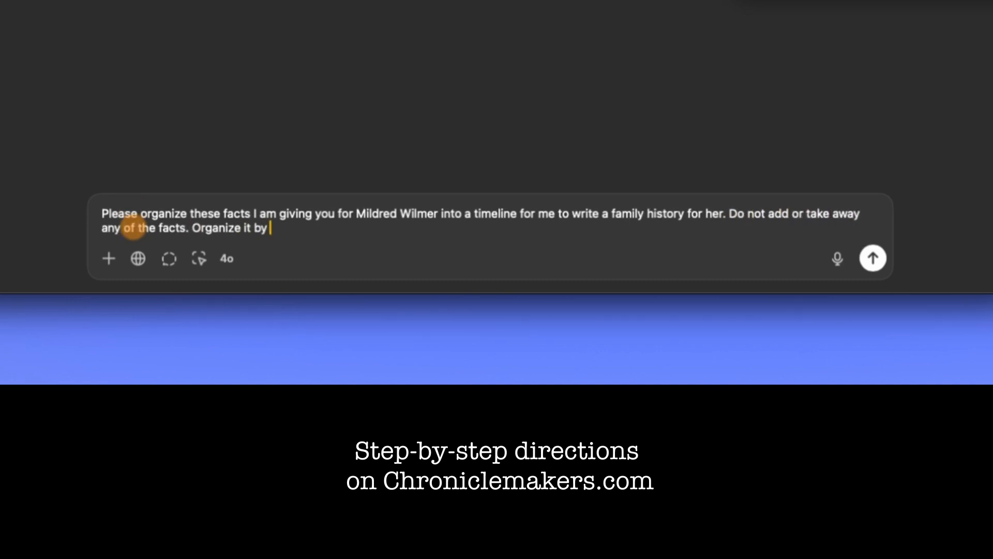
text(time period in her life, such as childhood, young adulthood,)
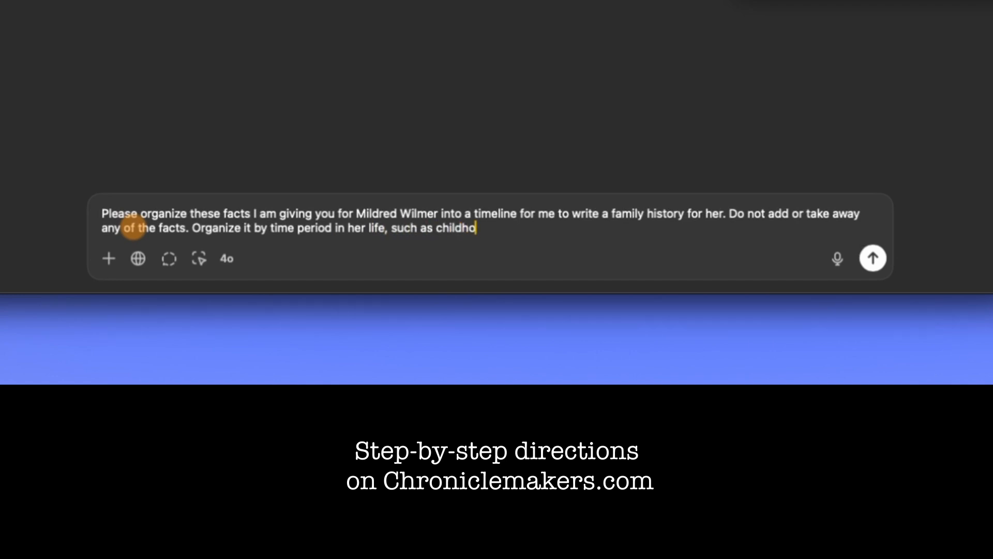
text( marriage and later years.)
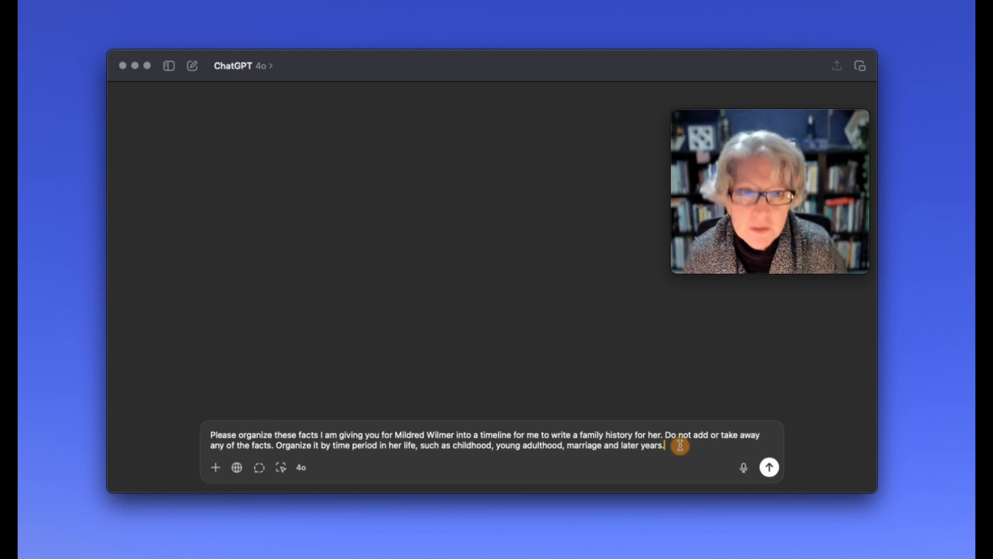
Paste the copied Ancestry timeline facts on a new line below the prompt's instructions
key(shift+Return)
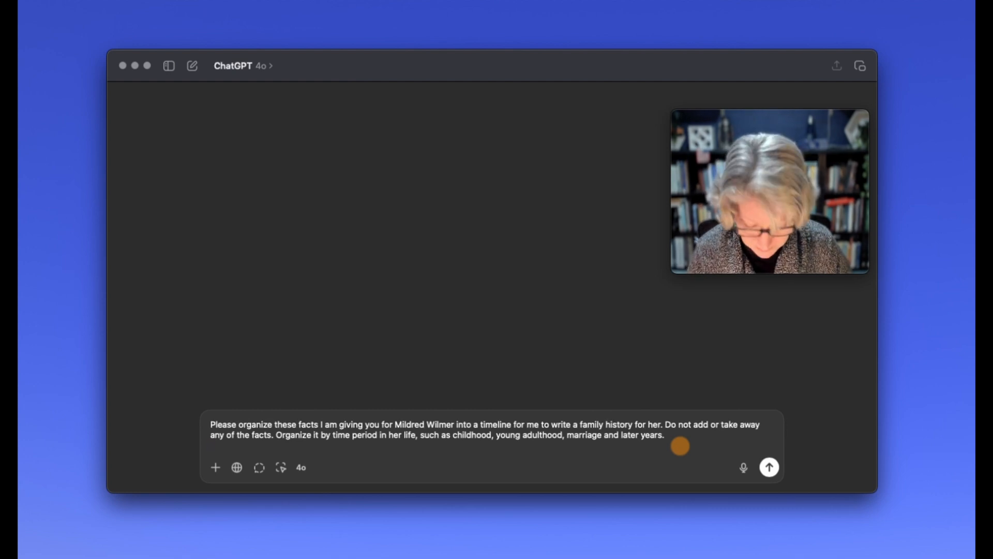
key(super+v)
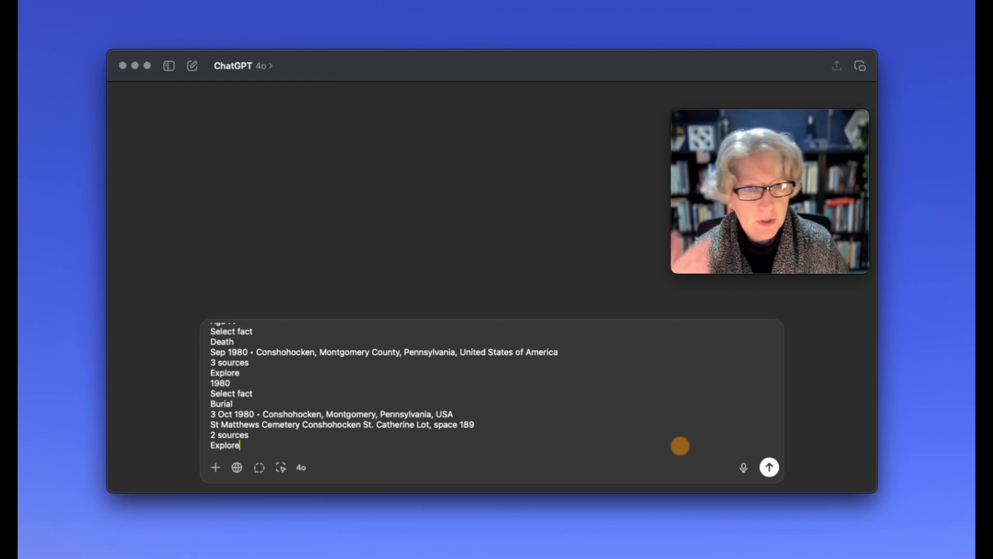
Check the pasted facts from the birth entry through the burial entry and send the prompt
scroll(537, 406, up, 10)
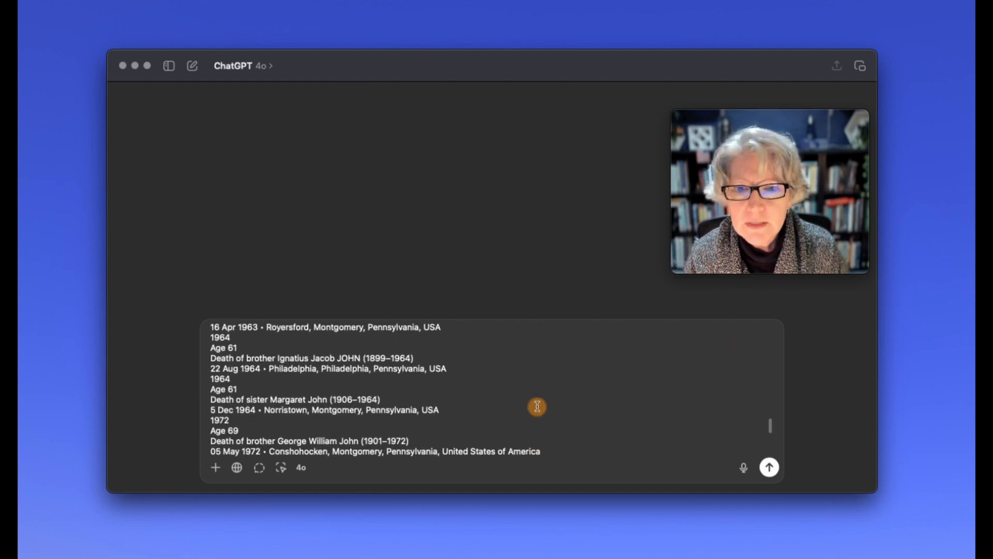
scroll(537, 406, up, 15)
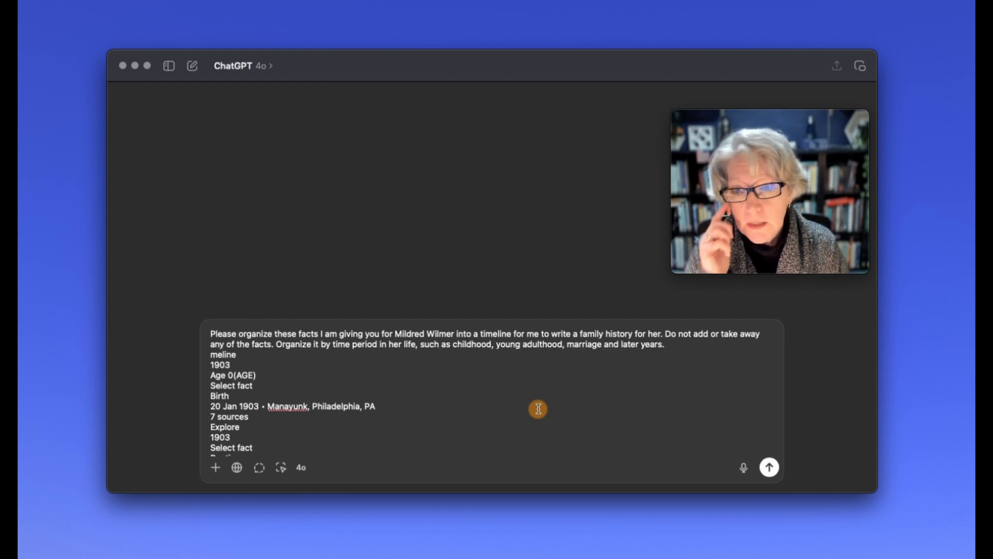
scroll(538, 409, down, 2)
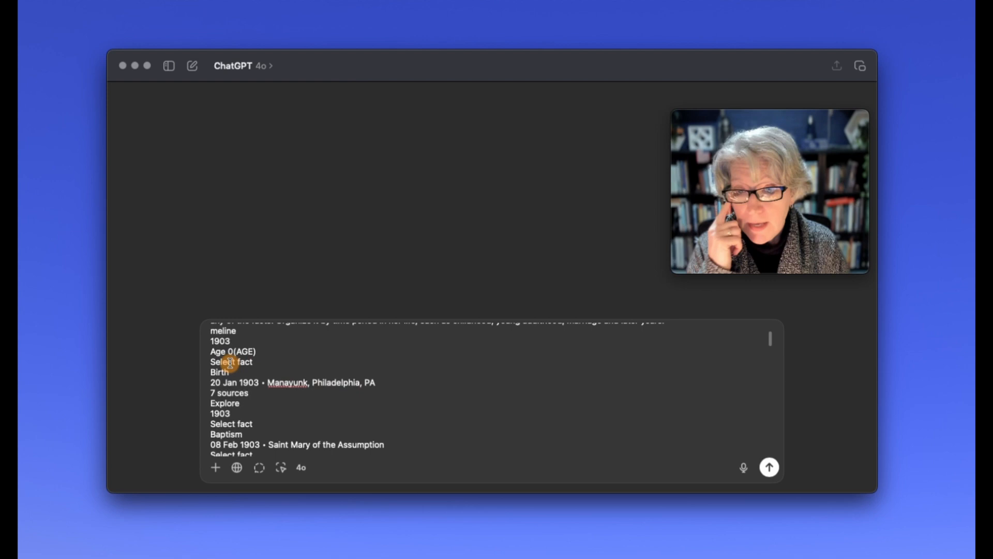
scroll(229, 373, down, 1)
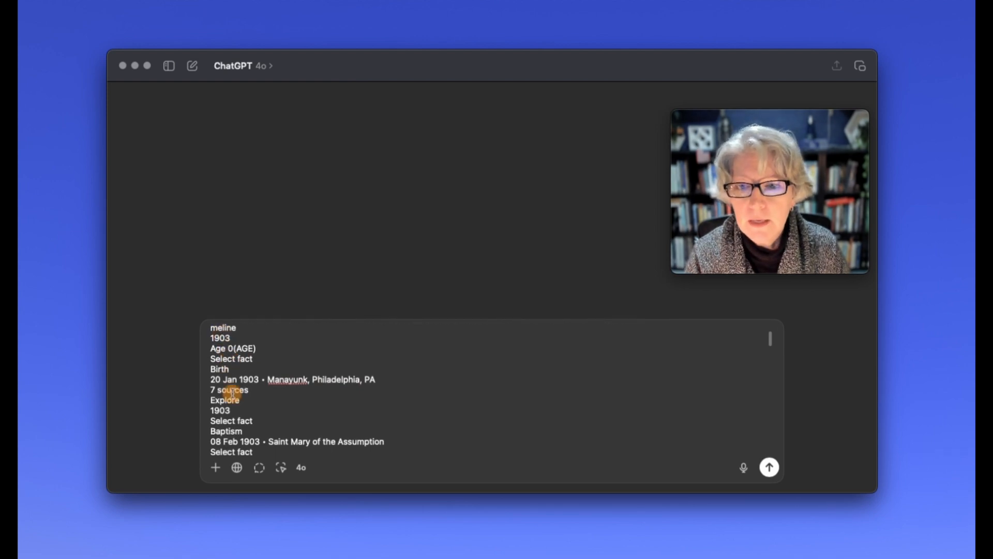
scroll(231, 410, down, 1)
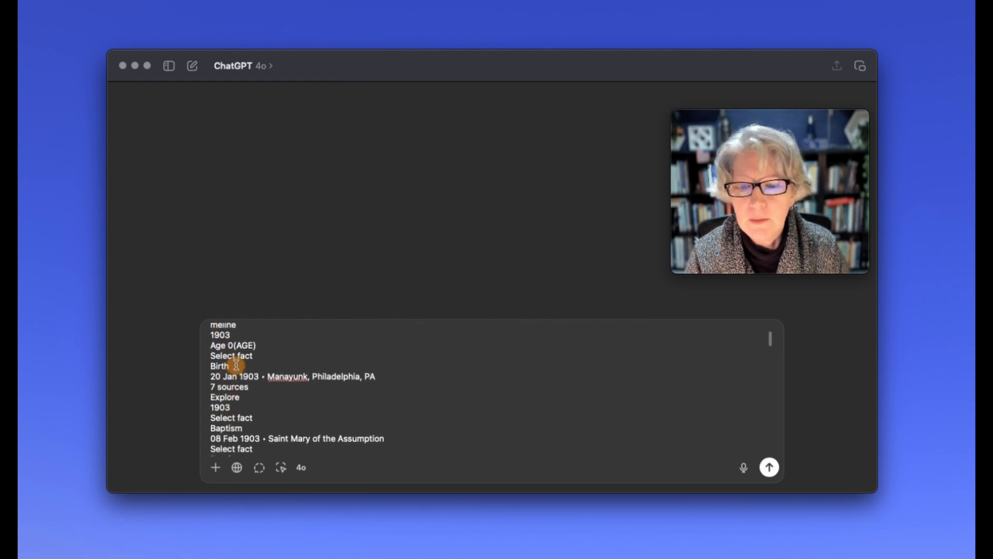
scroll(290, 426, down, 10)
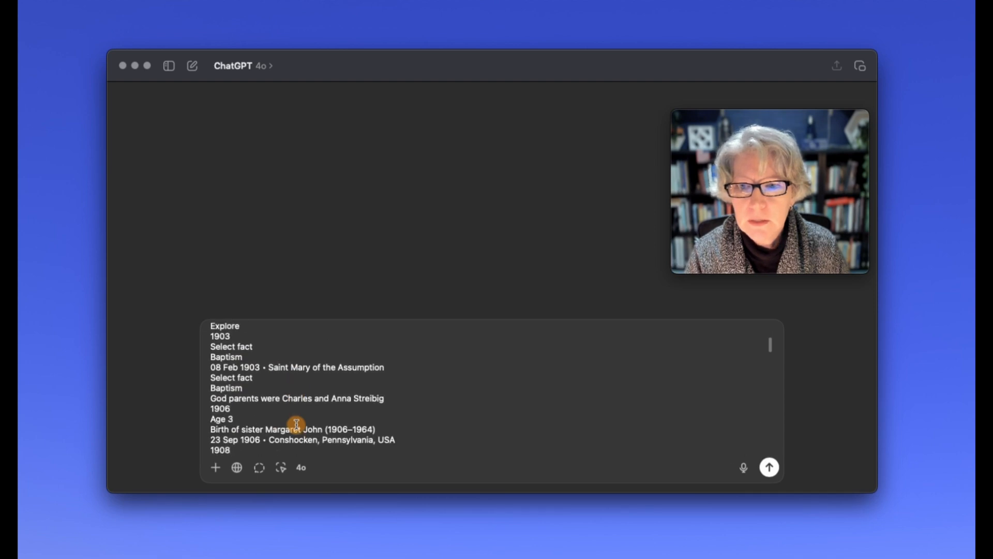
scroll(296, 424, down, 10)
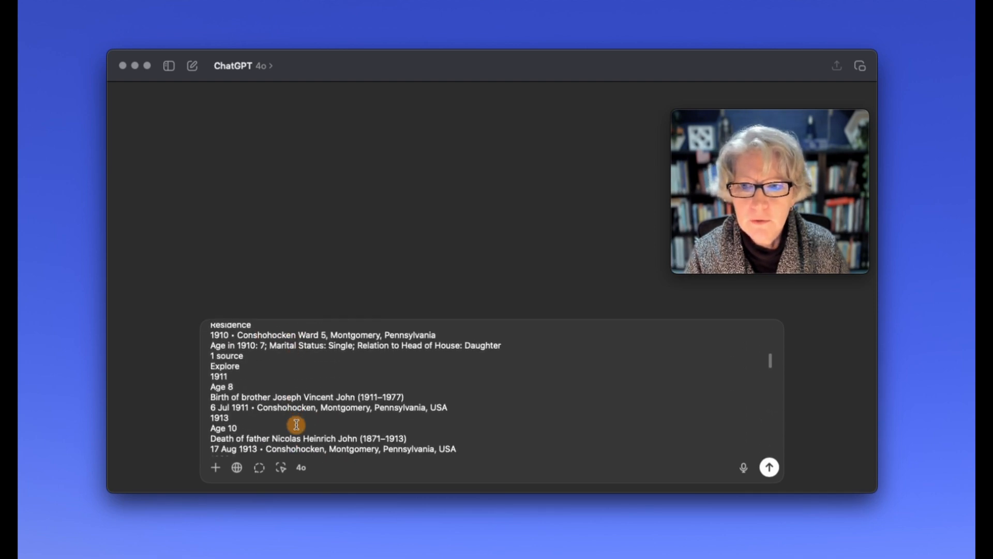
scroll(296, 424, down, 10)
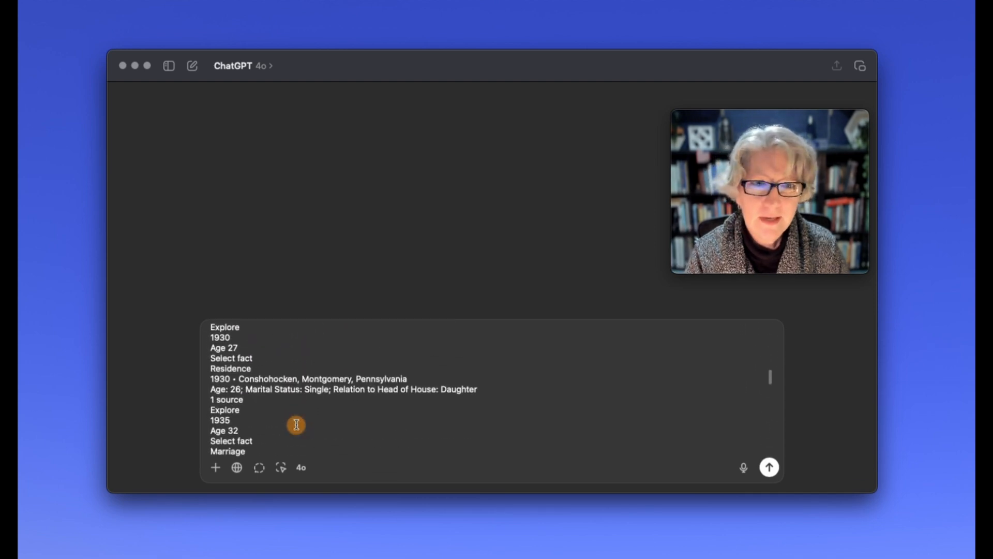
scroll(296, 424, down, 15)
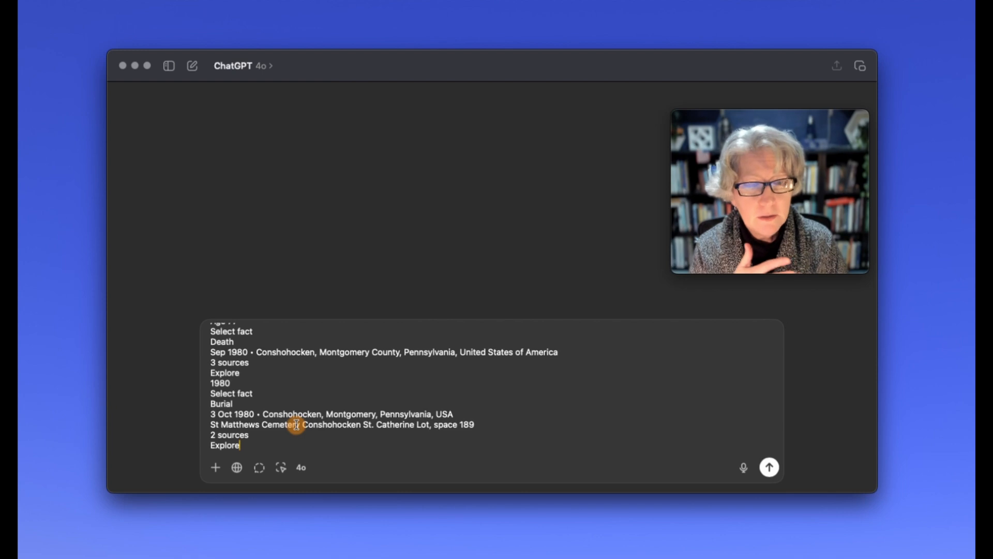
click(769, 468)
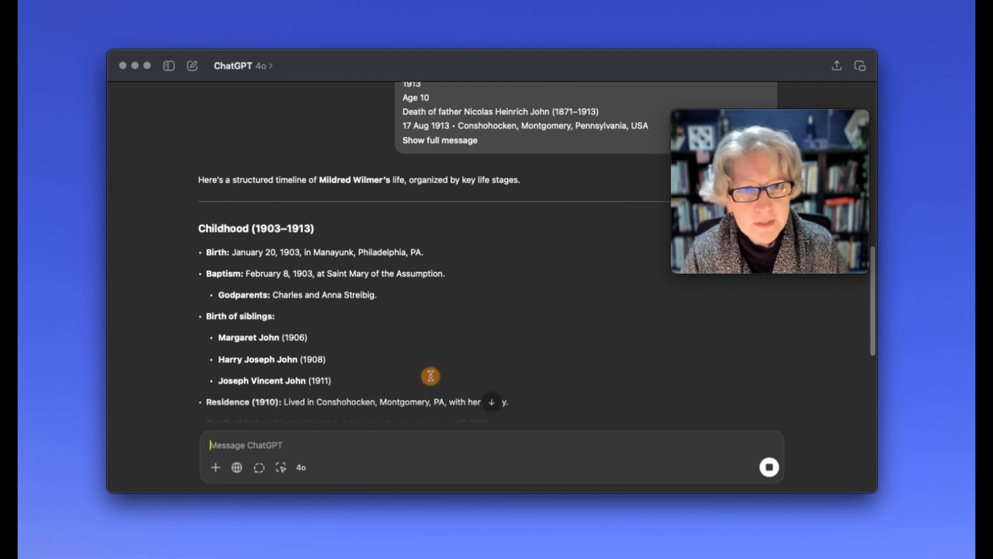
Read the generated timeline from Childhood through Widowhood and Later Years, and copy the whole response
scroll(561, 372, down, 5)
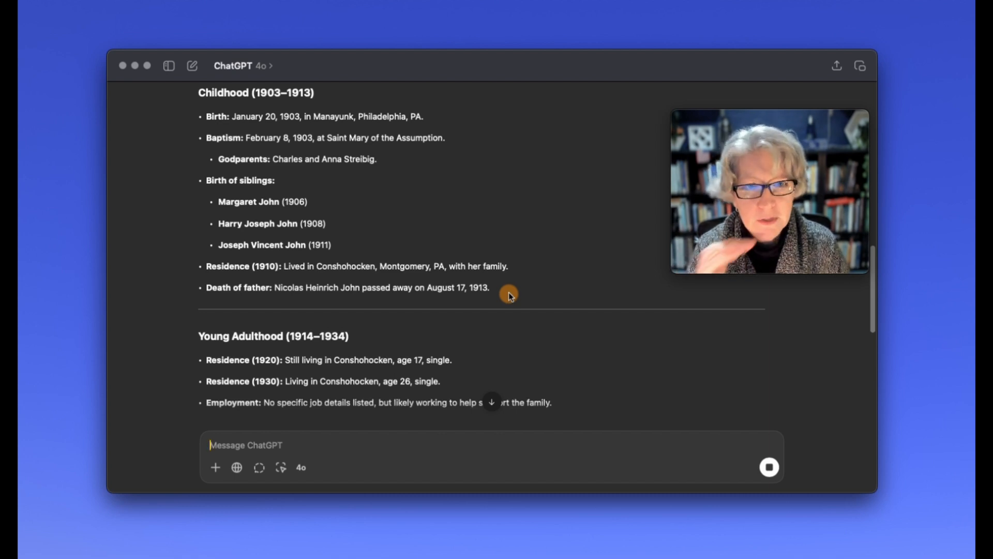
scroll(509, 293, up, 1)
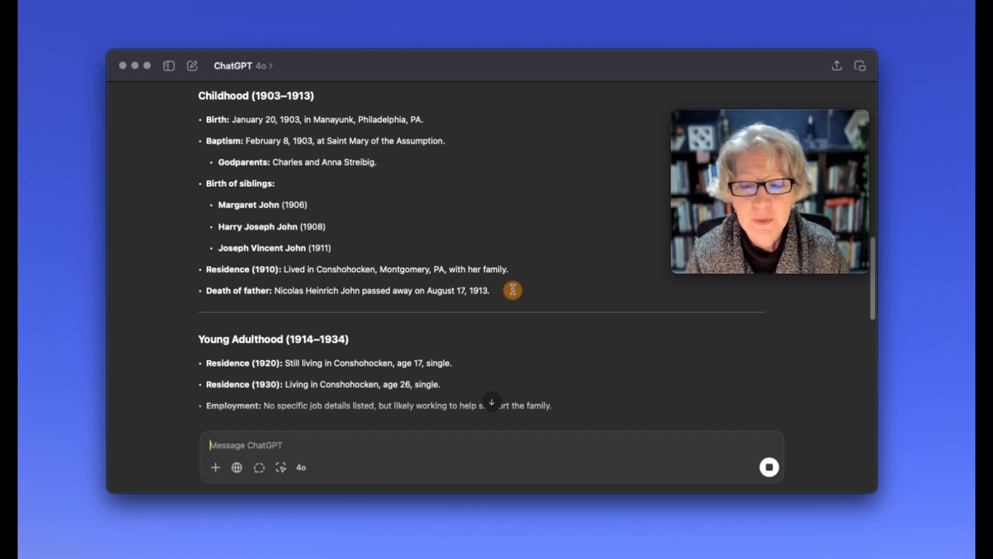
scroll(569, 314, down, 5)
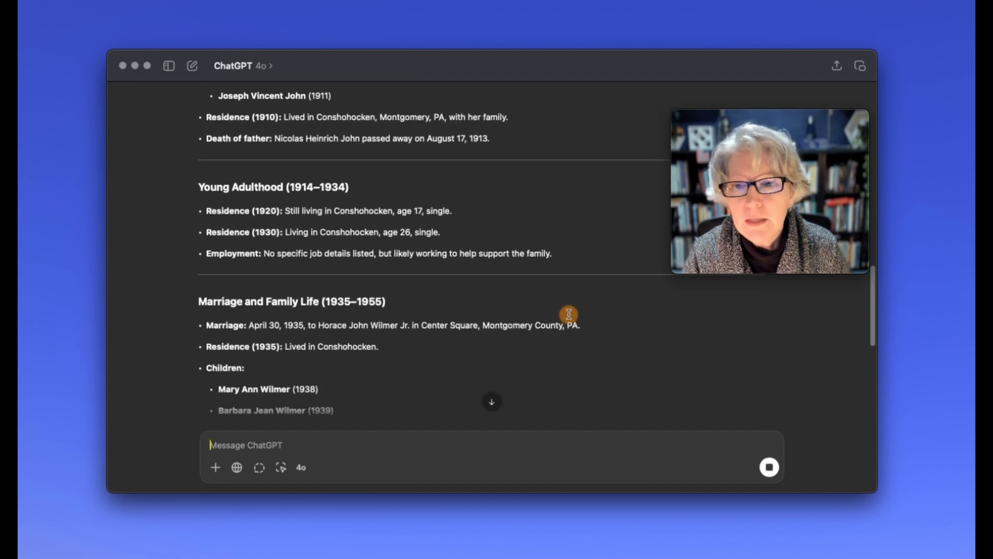
scroll(569, 314, down, 1)
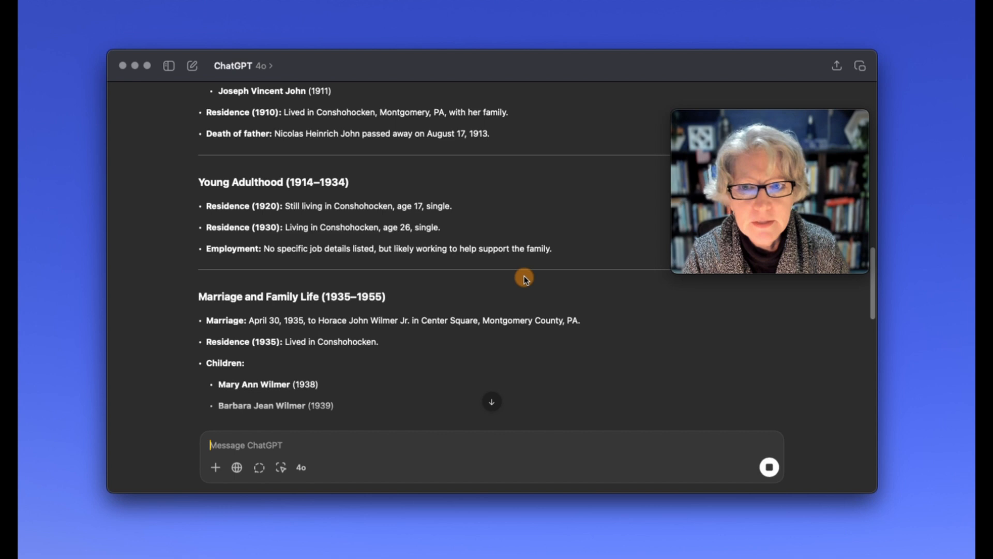
scroll(524, 280, down, 5)
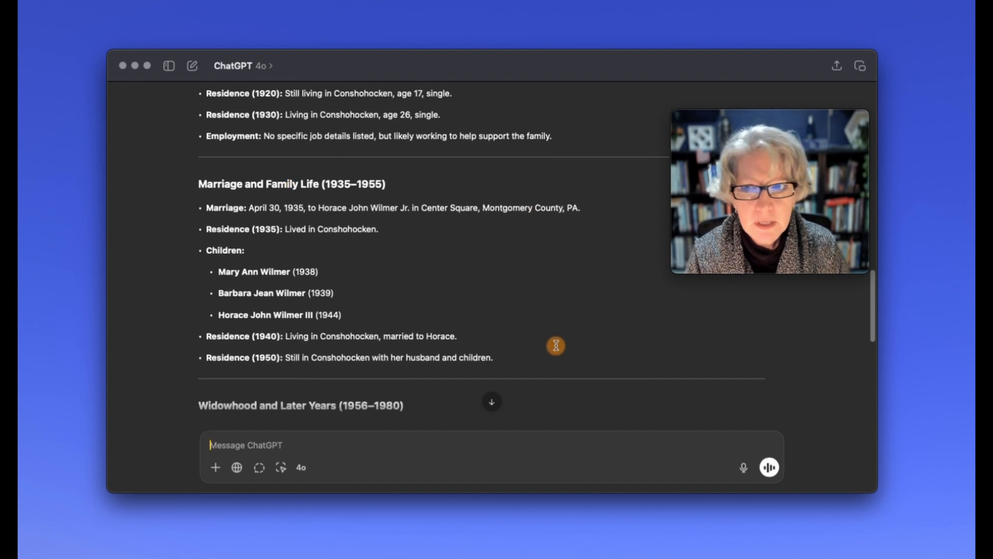
scroll(556, 346, down, 6)
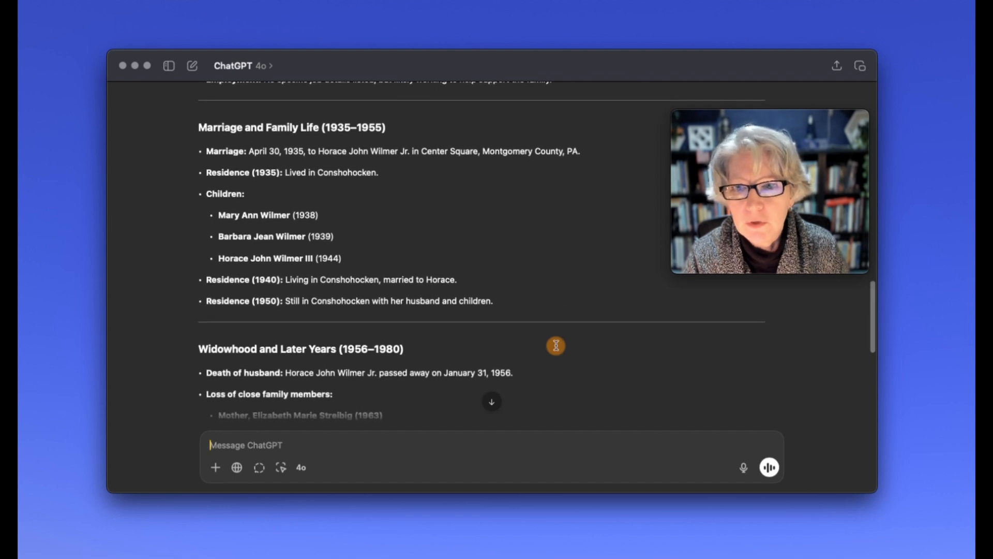
scroll(556, 346, down, 5)
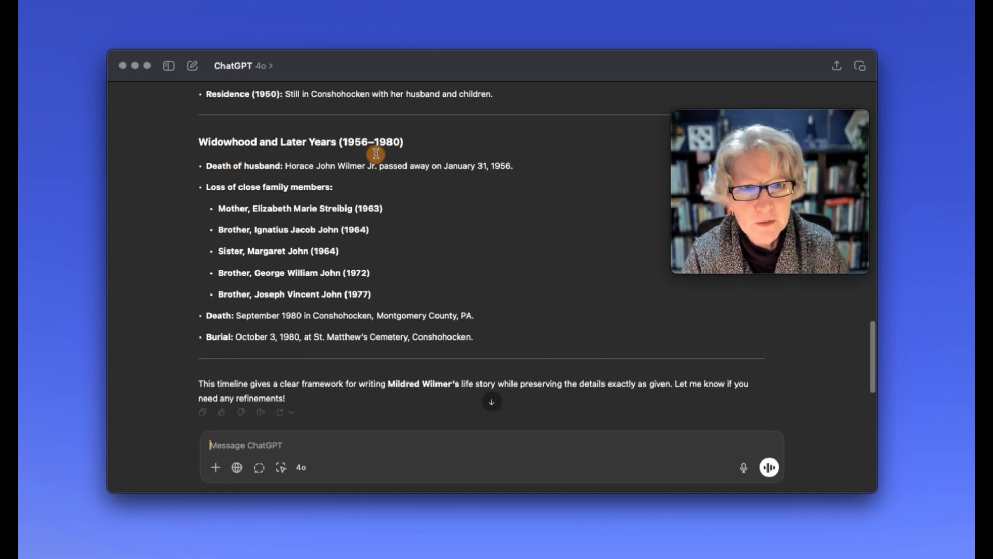
scroll(450, 207, up, 3)
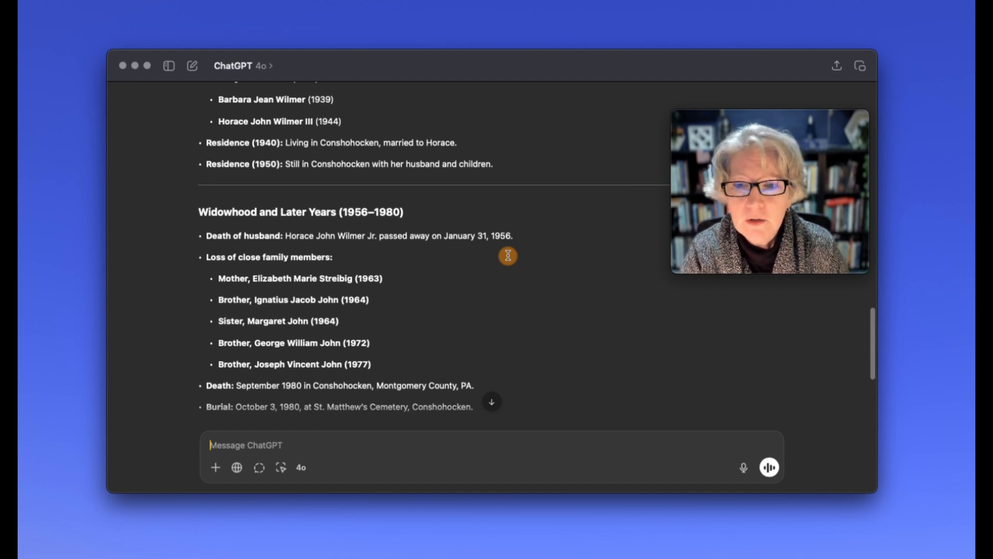
scroll(508, 256, down, 2)
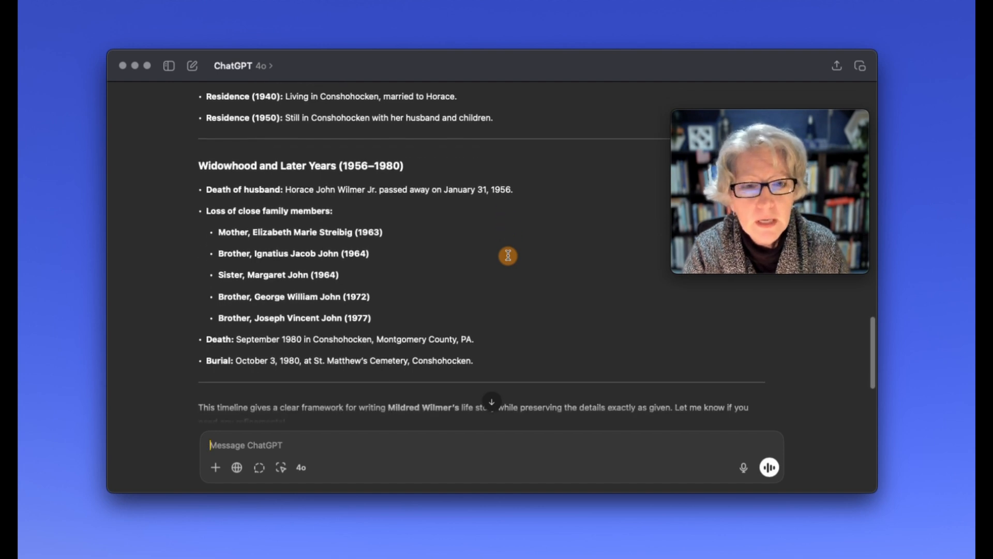
scroll(508, 255, down, 2)
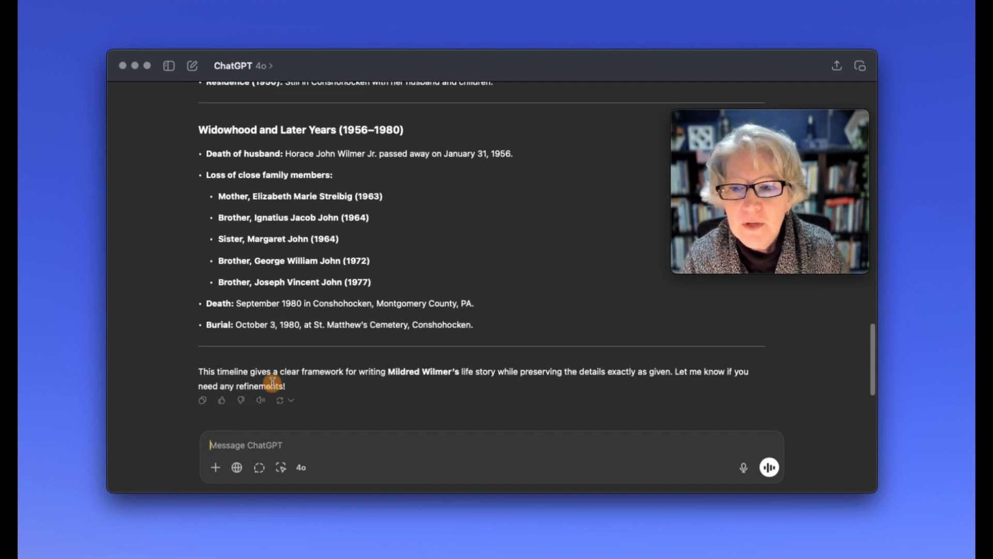
click(203, 400)
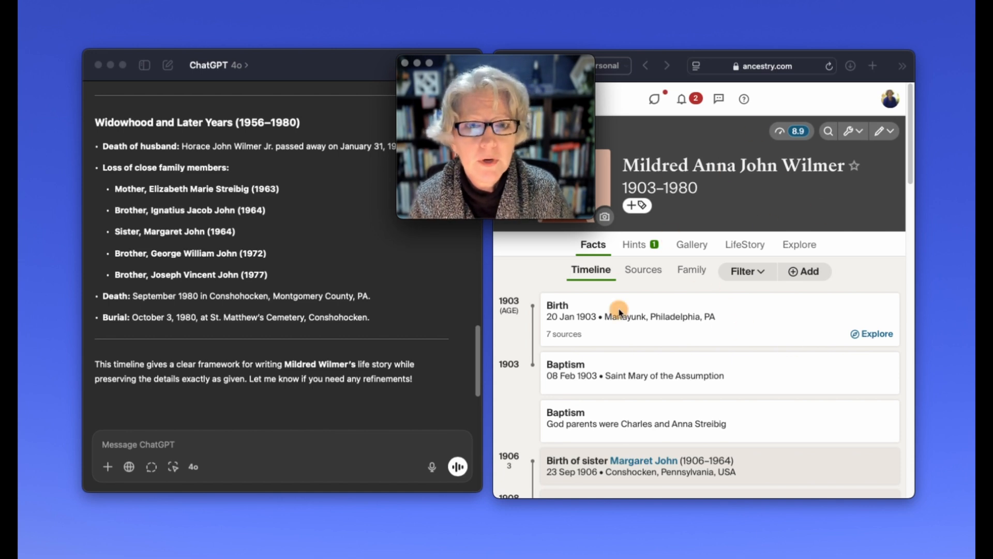
Compare the Childhood (1903–1913) section of the generated timeline with the Ancestry facts from birth through the father's death
scroll(711, 270, down, 3)
scroll(711, 269, up, 3)
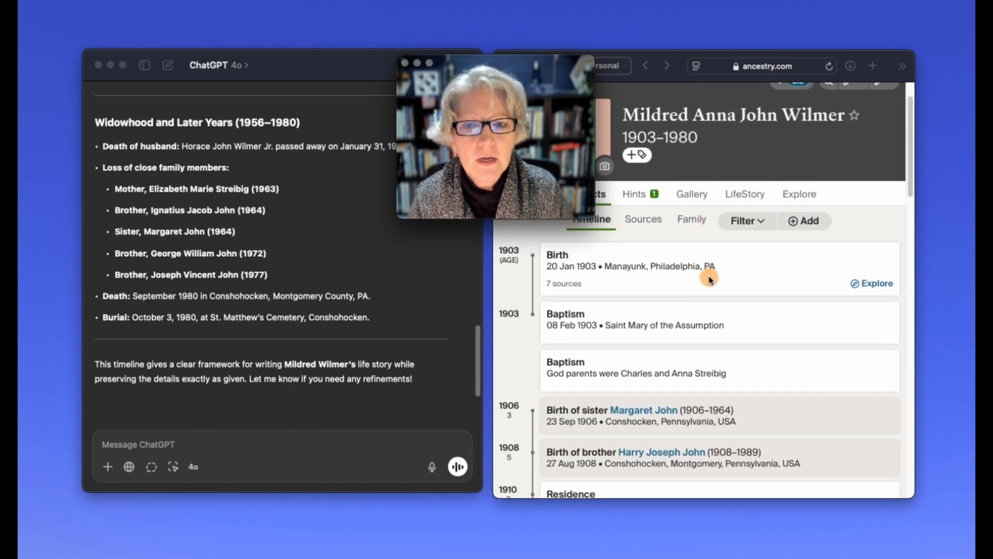
scroll(265, 251, up, 1)
scroll(266, 250, up, 10)
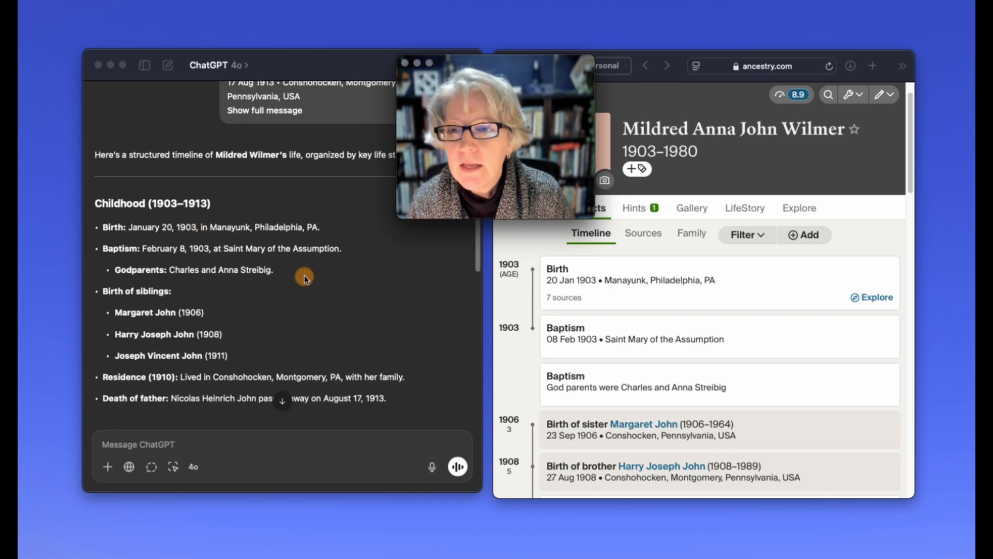
scroll(315, 305, up, 1)
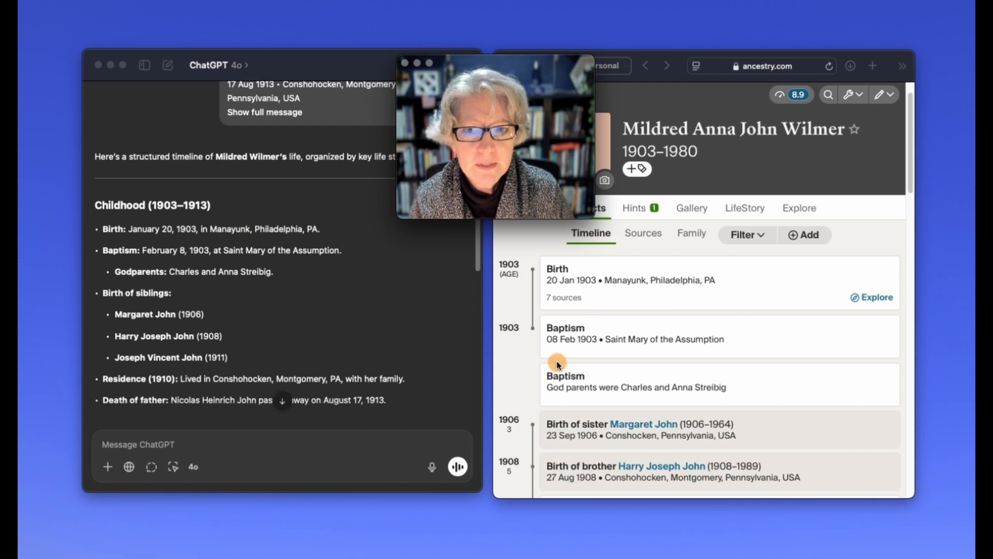
scroll(647, 383, down, 5)
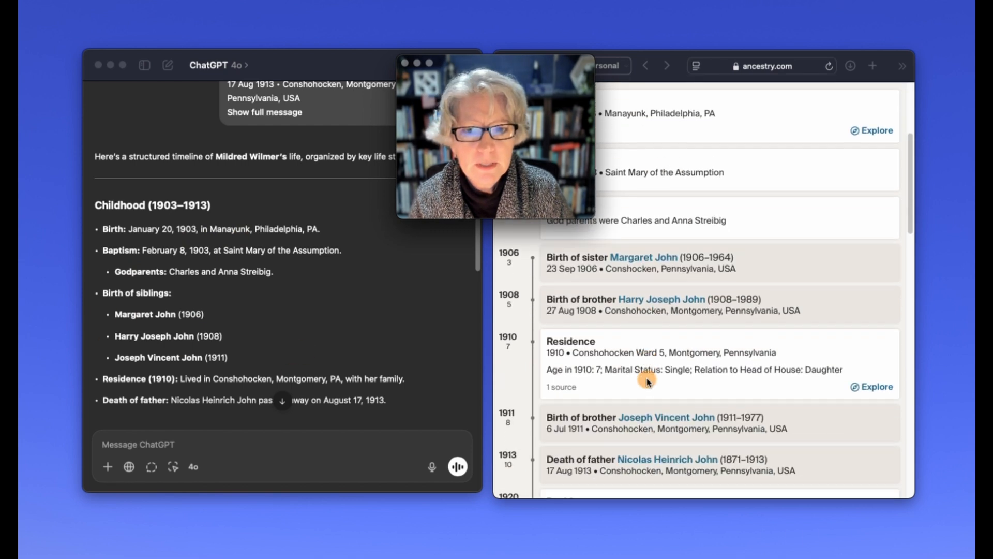
scroll(270, 355, down, 4)
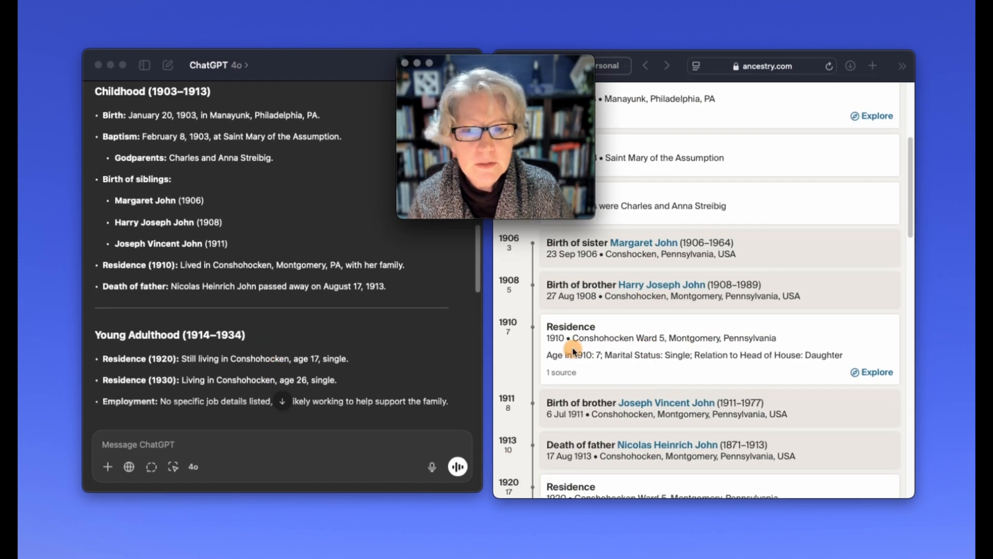
Check the Young Adulthood (1914–1934) section, including its employment entry, against the 1920 and 1930 residence facts in Ancestry
scroll(281, 334, down, 3)
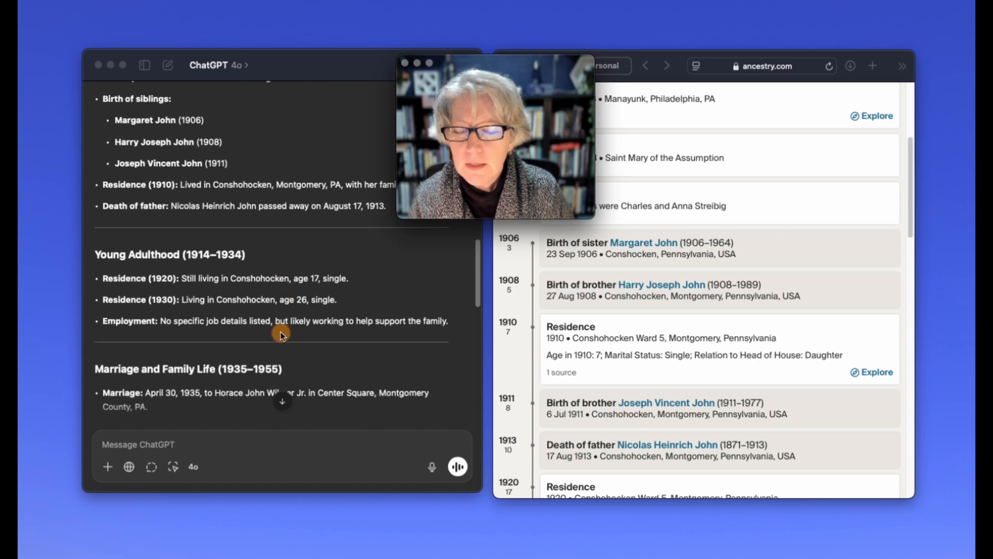
scroll(703, 359, down, 5)
scroll(702, 357, down, 3)
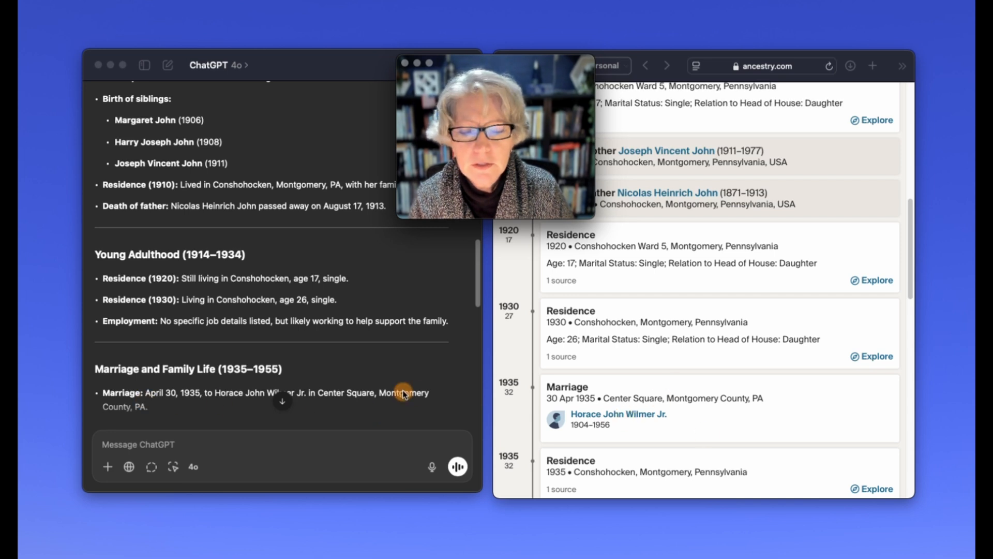
Compare the Marriage and Family Life (1935–1955) section with the Ancestry marriage, residence and children's birth facts
scroll(229, 361, down, 3)
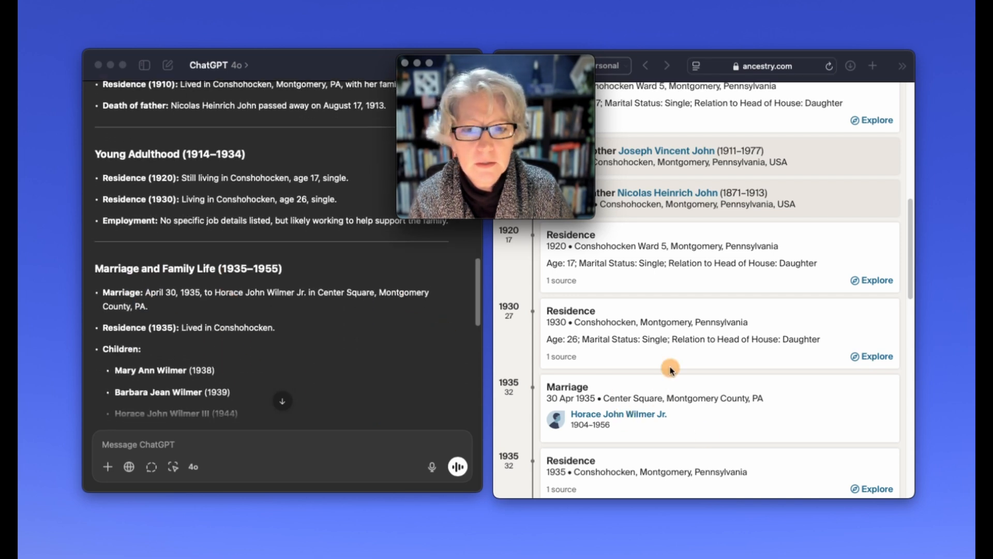
scroll(282, 311, down, 3)
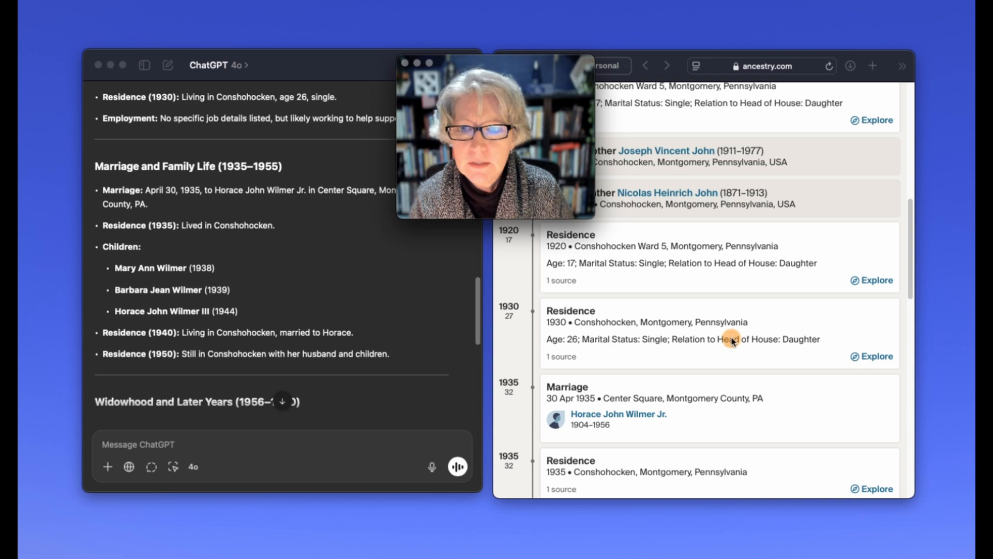
scroll(699, 346, down, 5)
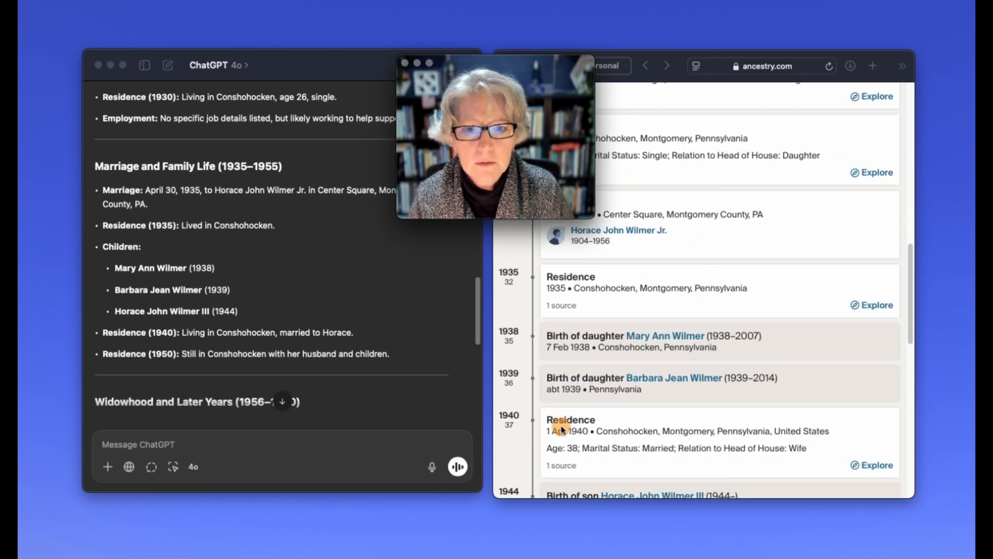
Review the Widowhood and Later Years (1956–1980) section through the burial entry alongside the Ancestry facts on the husband's and relatives' deaths
scroll(298, 388, down, 3)
scroll(298, 389, down, 2)
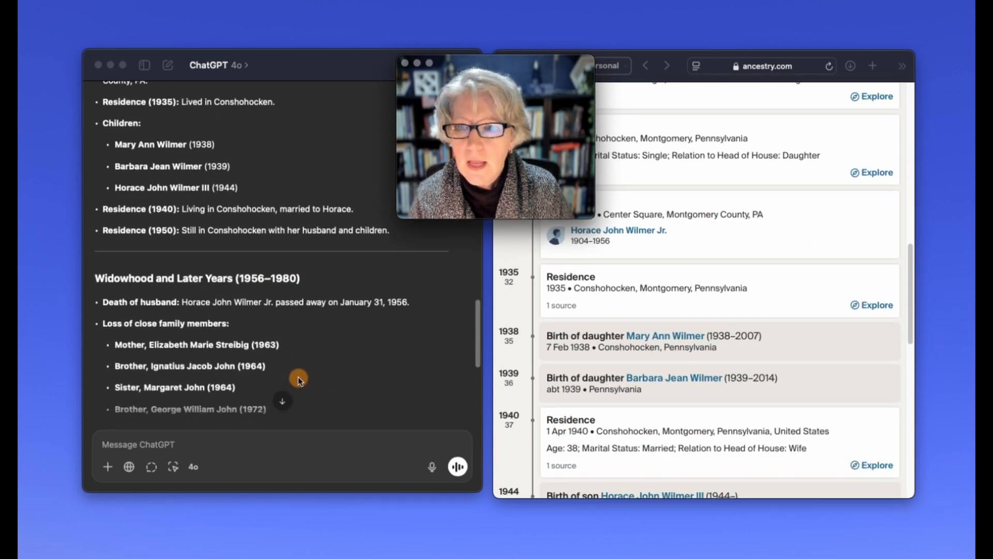
scroll(725, 363, down, 5)
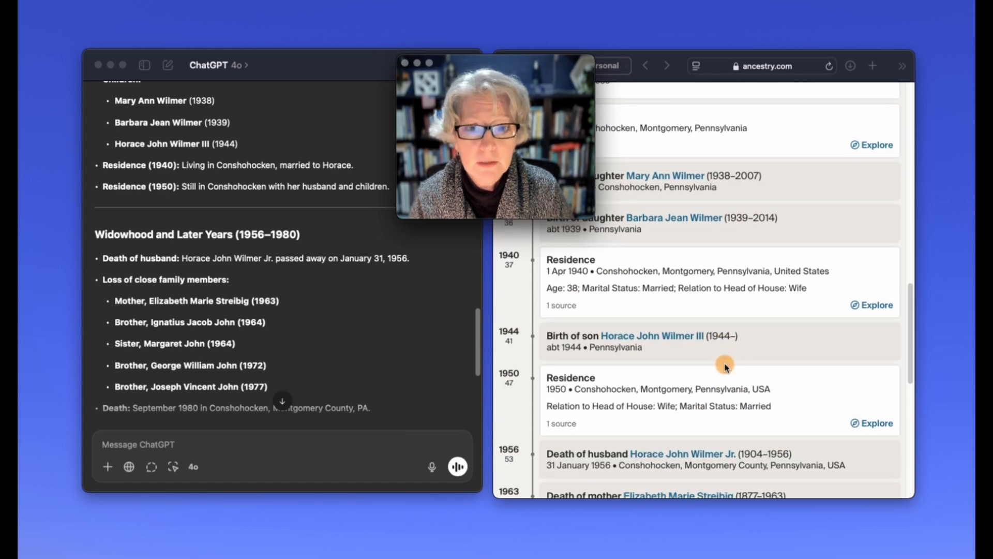
scroll(725, 365, down, 2)
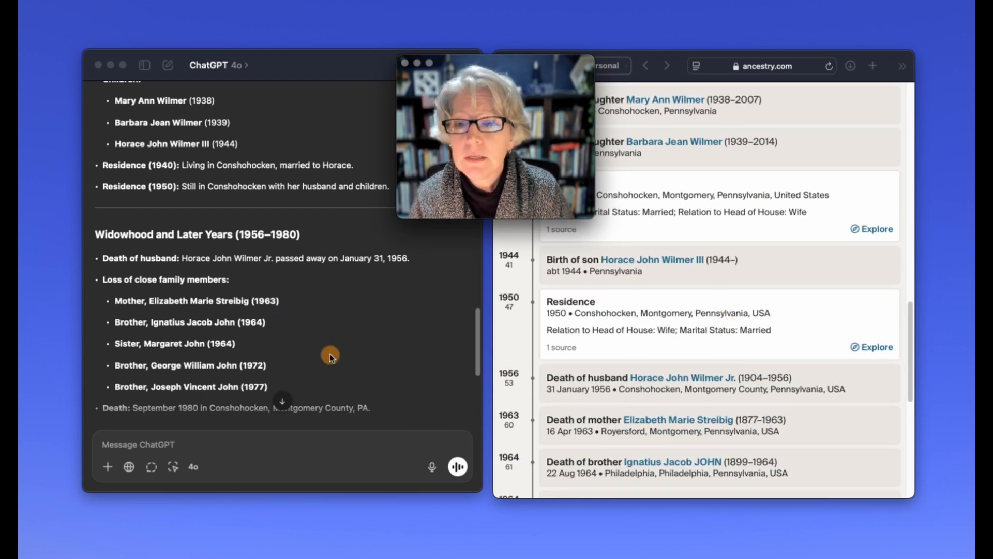
scroll(336, 347, up, 1)
scroll(362, 346, down, 4)
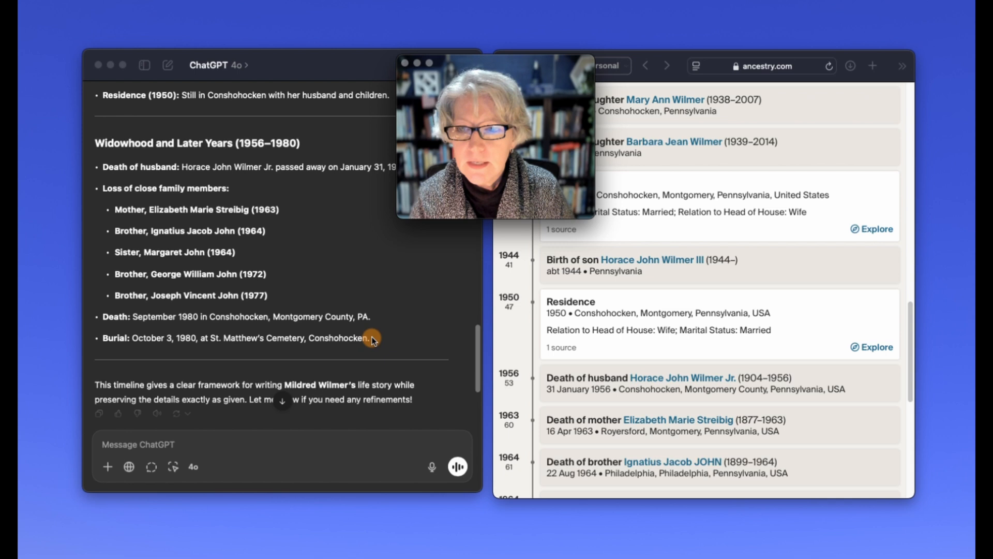